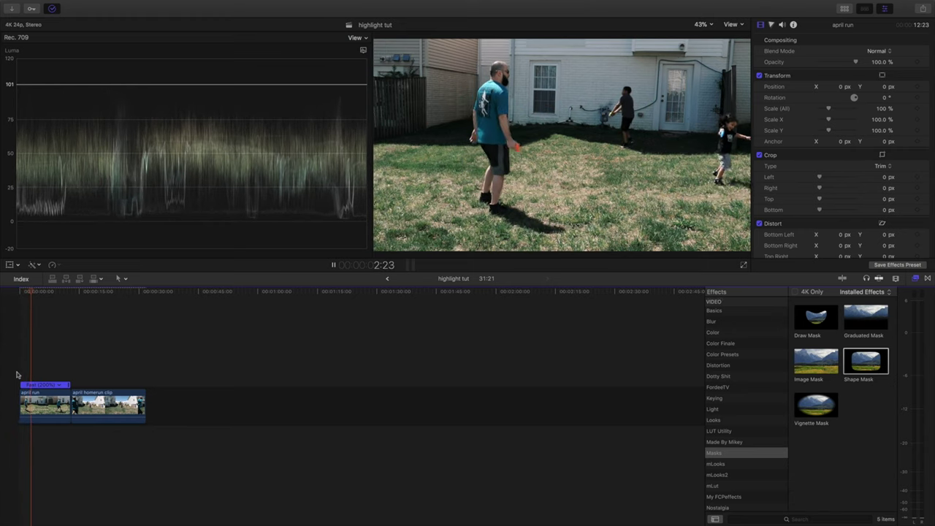
Play the opening of the april run clip from the beginning to review the action.
key("space")
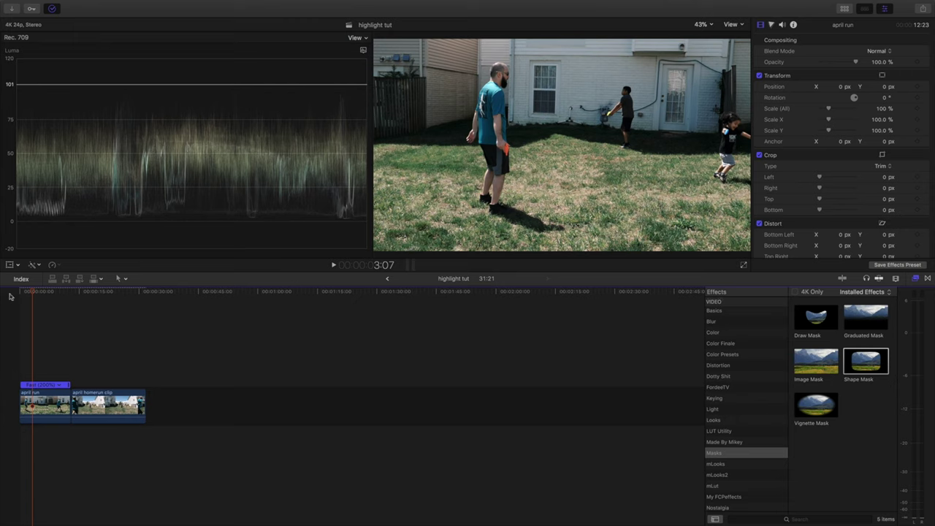
left_click_drag(30, 293, 8, 298)
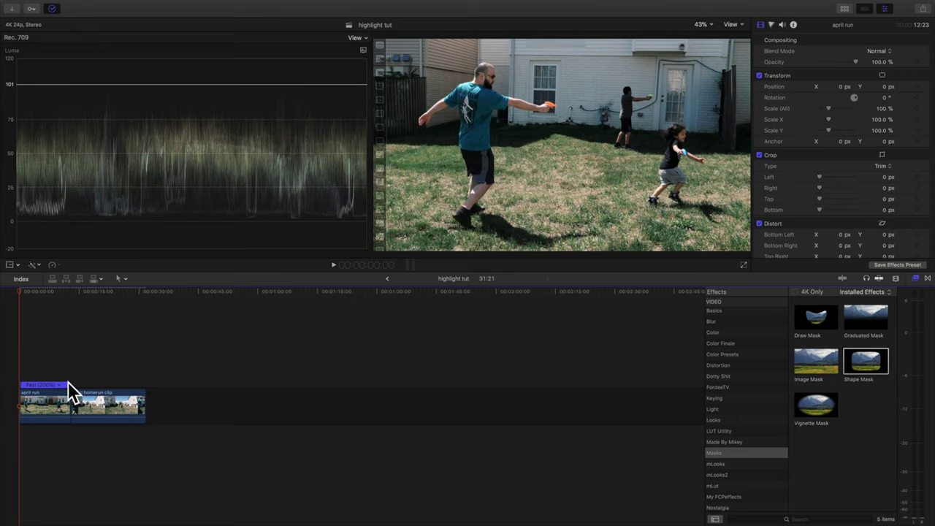
key("space")
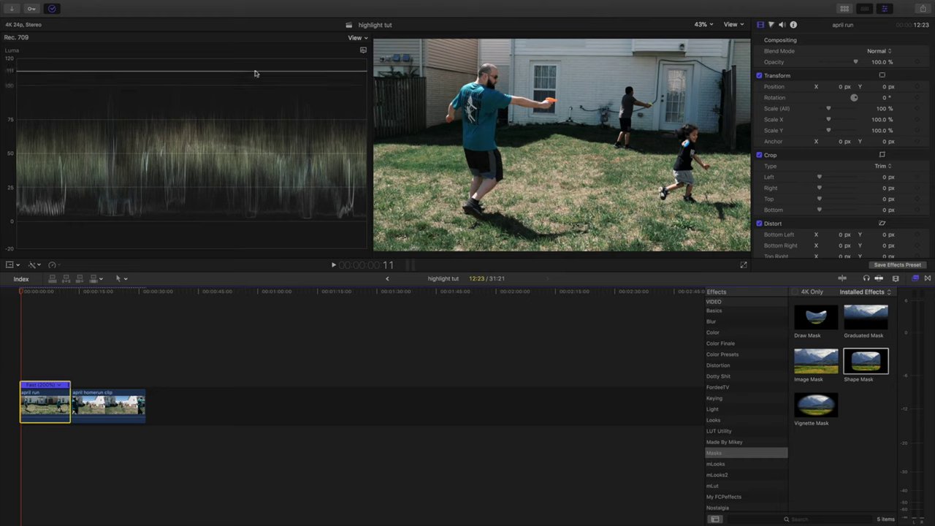
Place a Custom solid generator above the april run clip at the start of the timeline.
left_click(842, 9)
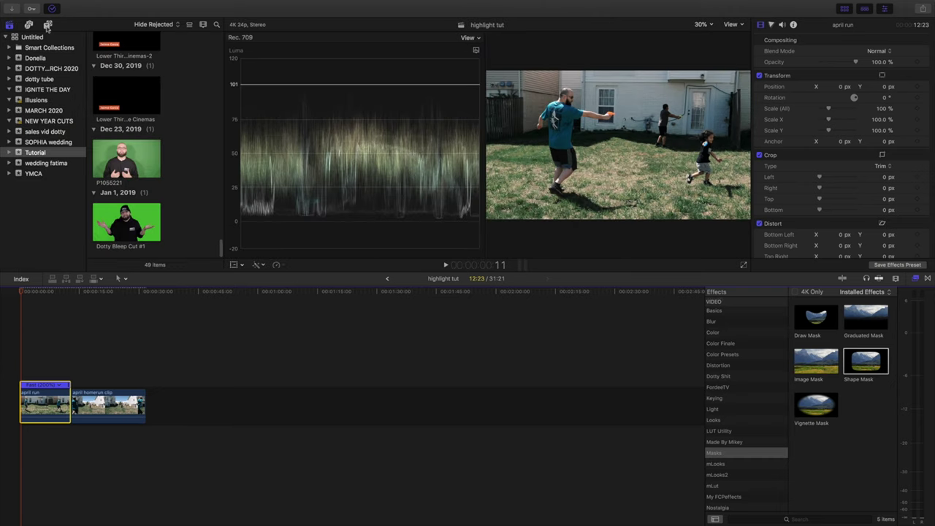
left_click(48, 26)
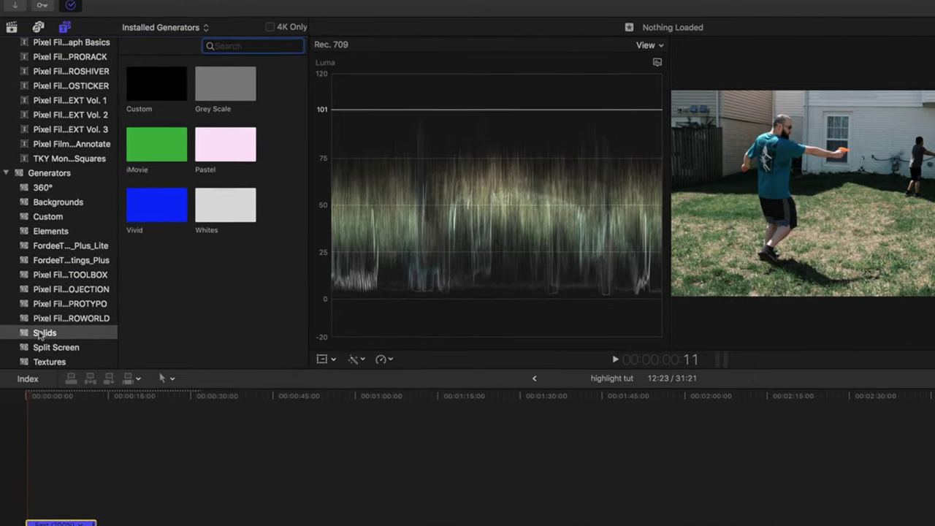
left_click(136, 95)
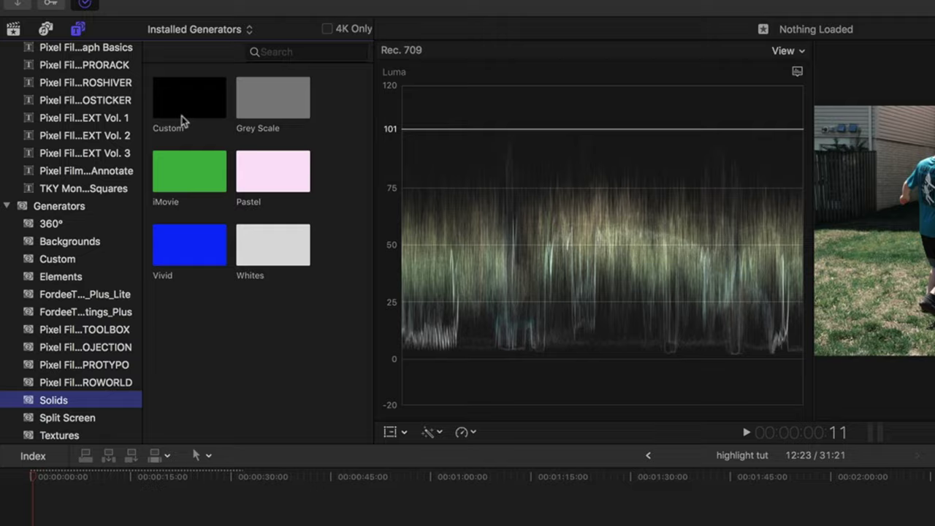
left_click_drag(155, 113, 20, 322)
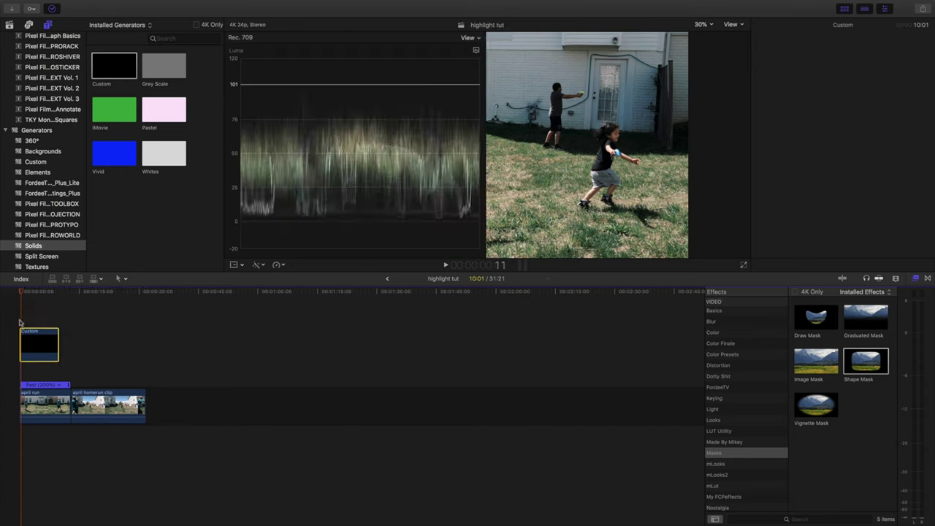
left_click(22, 323)
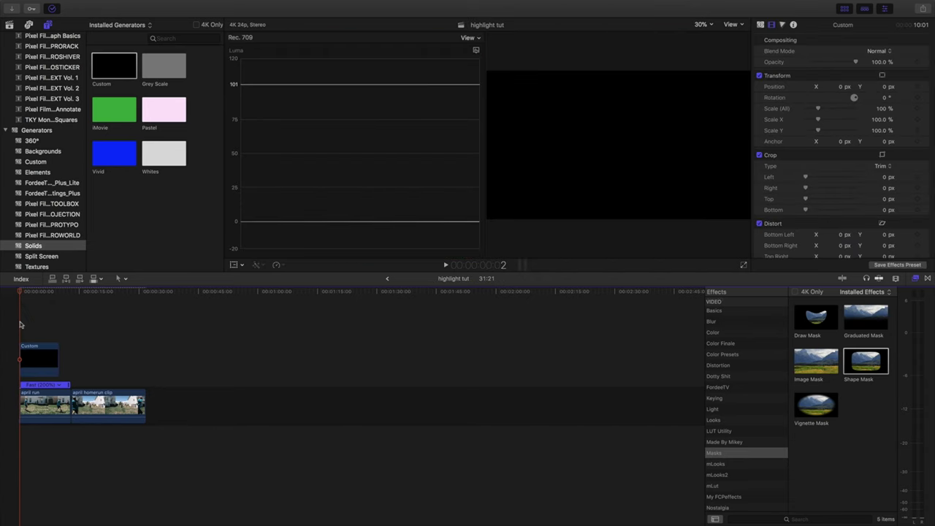
Extend the Custom solid so it ends together with the april run clip.
key("super+equal")
key("super+equal")
left_click_drag(178, 357, 222, 358)
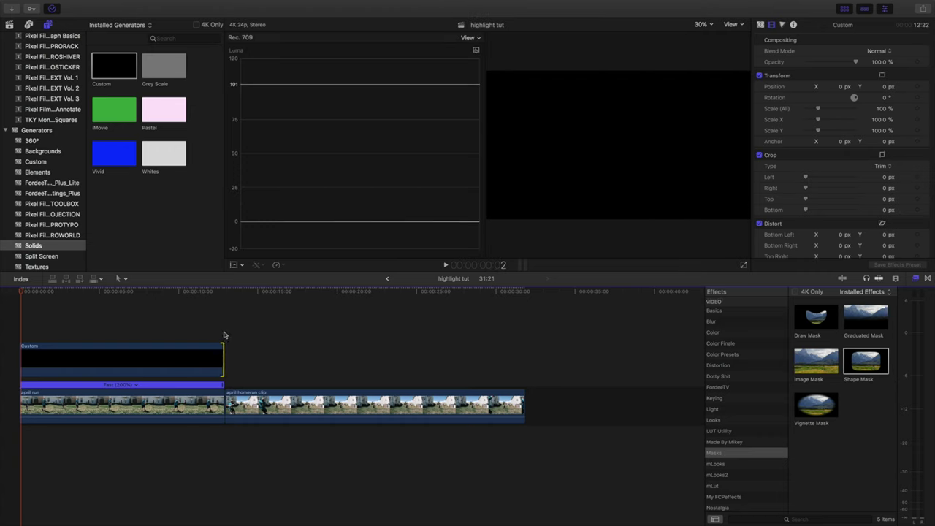
left_click(222, 331)
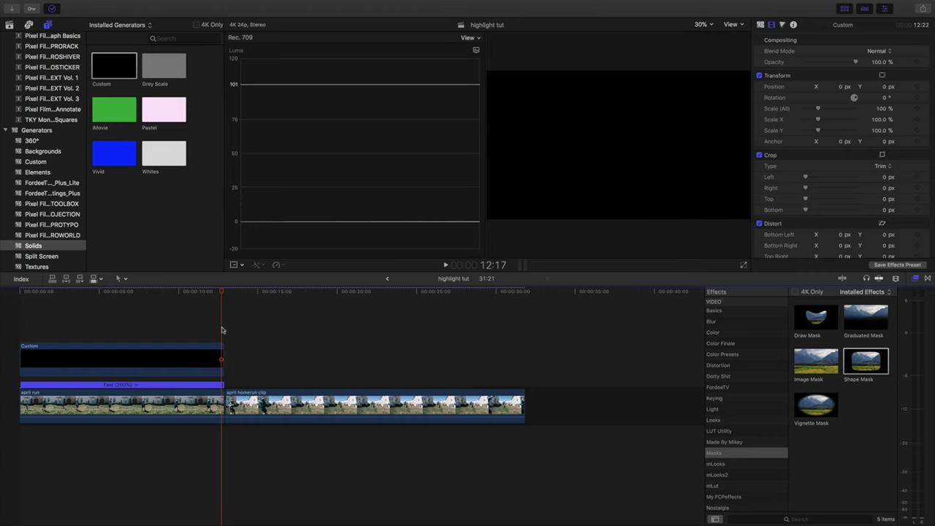
key("super+equal")
key("super+equal")
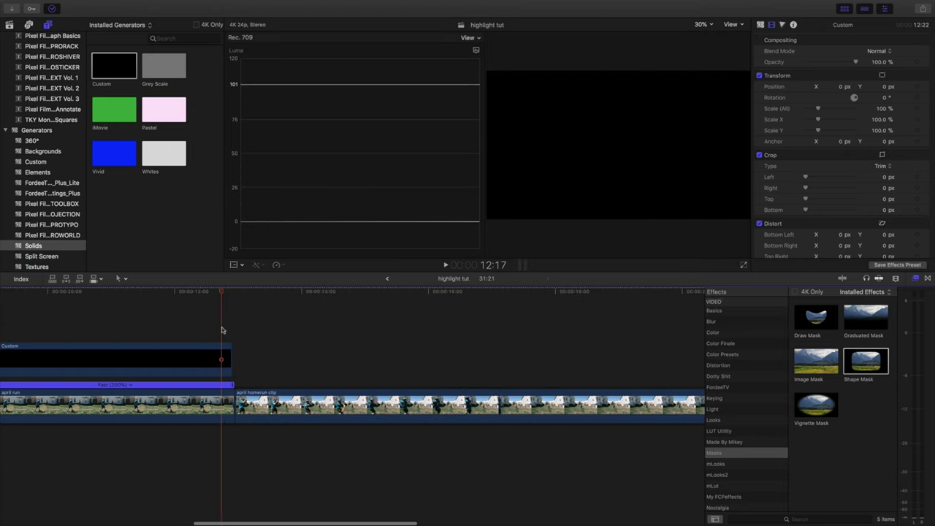
key("space")
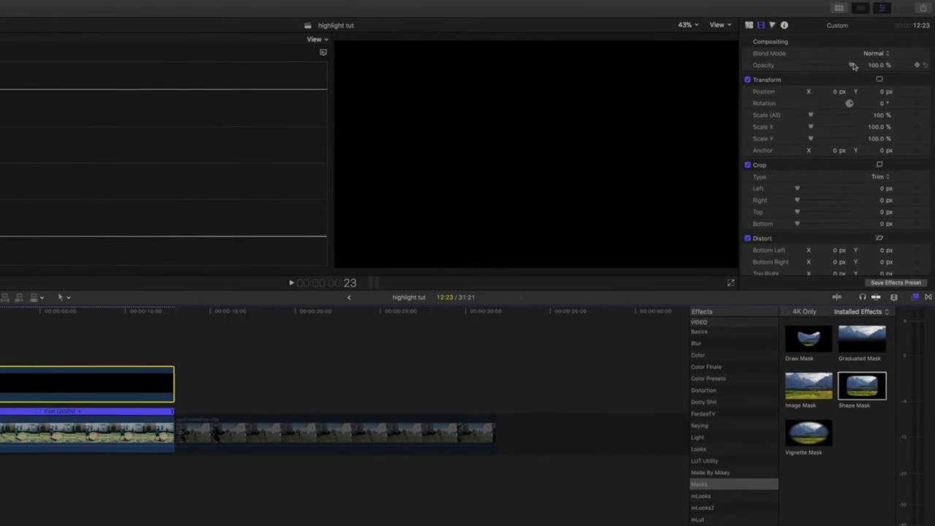
Lower the Custom solid's opacity to 91.4% and play the darkened footage from the start.
left_click_drag(849, 68, 821, 83)
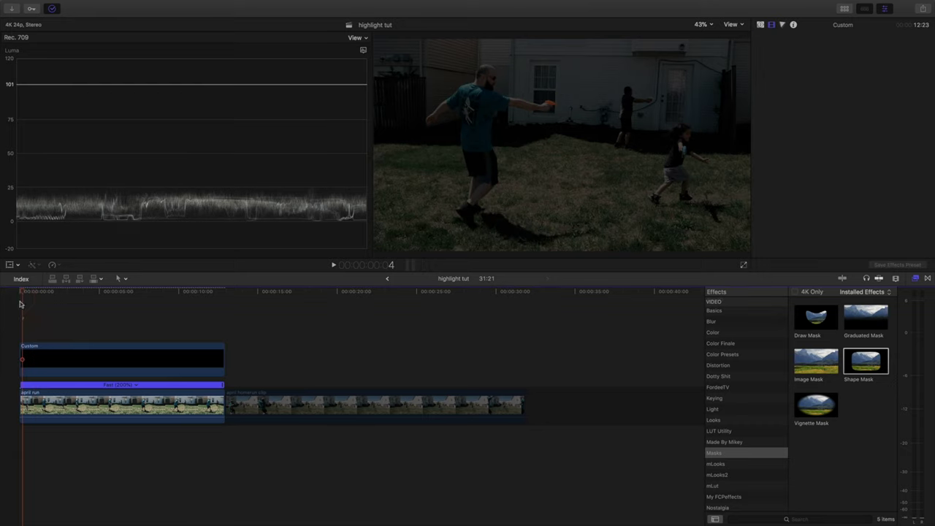
left_click(23, 293)
key("space")
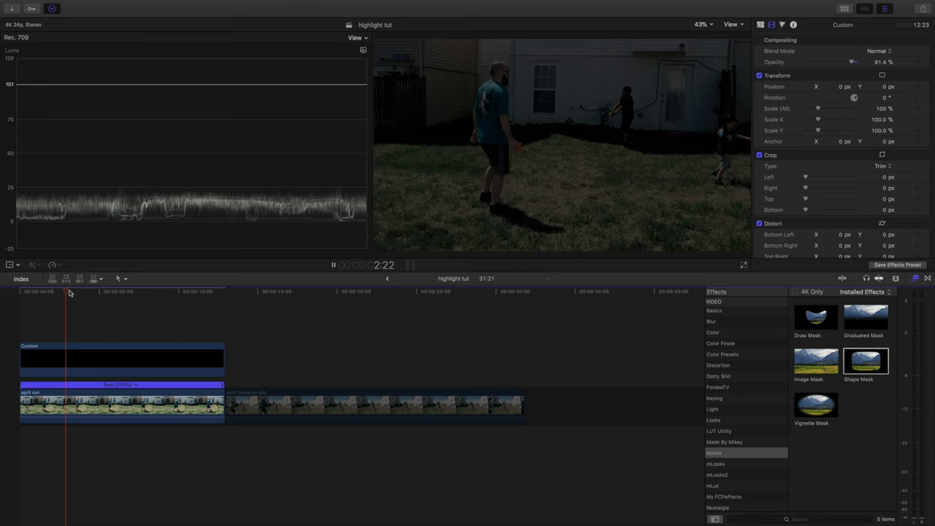
left_click_drag(51, 295, 16, 303)
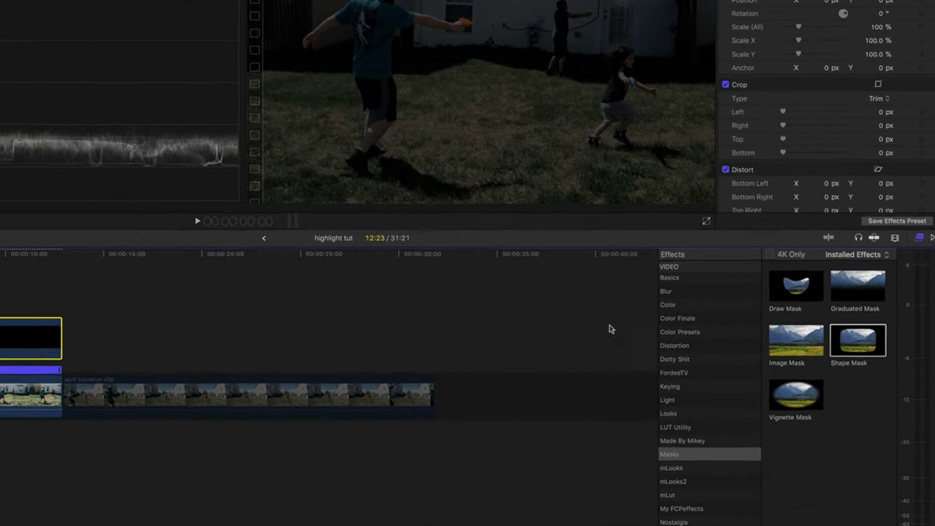
Apply the Shape Mask effect to the Custom solid and invert the mask.
left_click(642, 458)
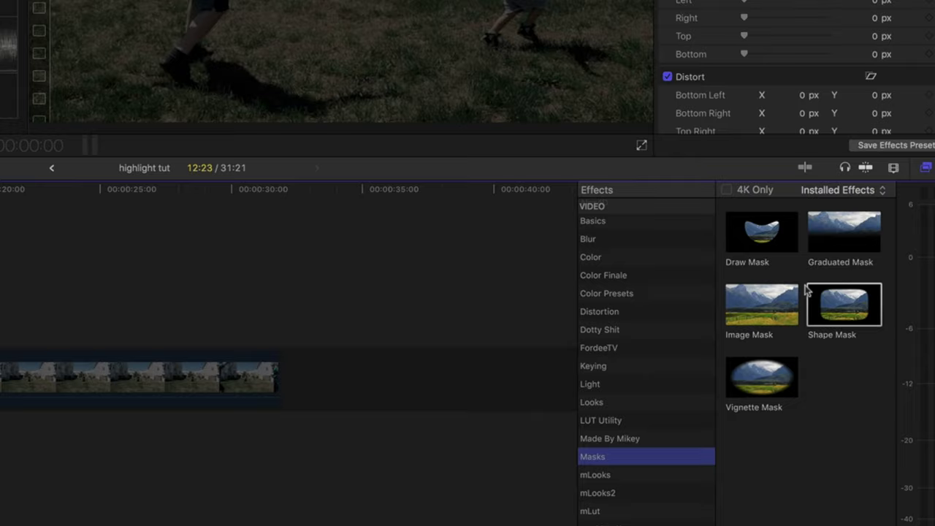
left_click_drag(824, 292, 0, 236)
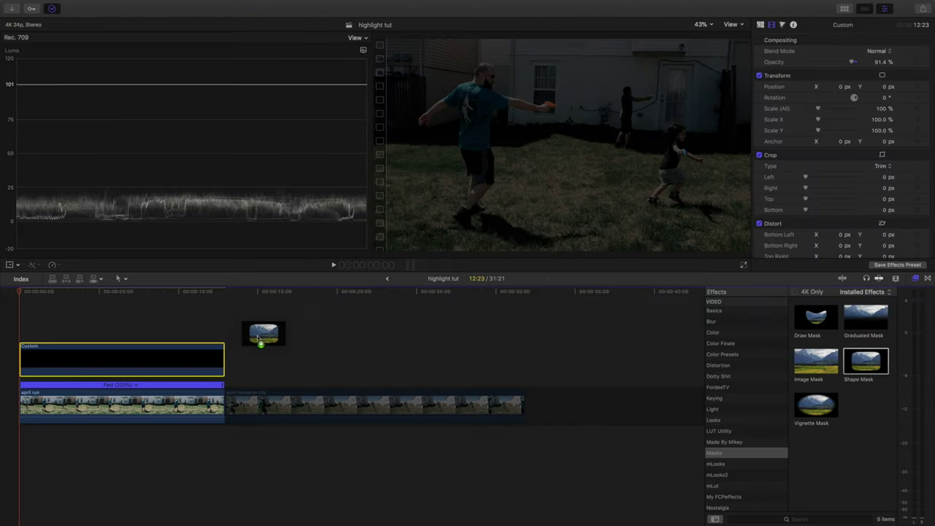
left_click_drag(114, 335, 77, 353)
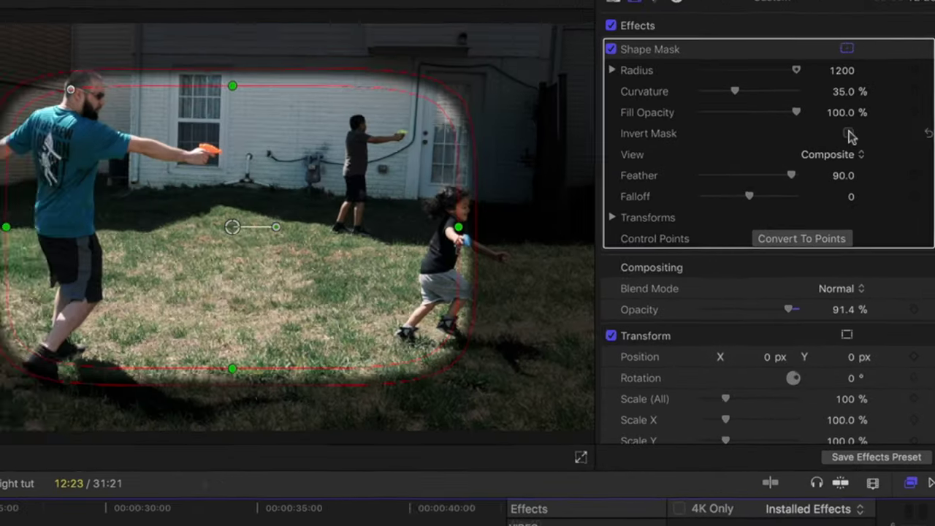
left_click(848, 133)
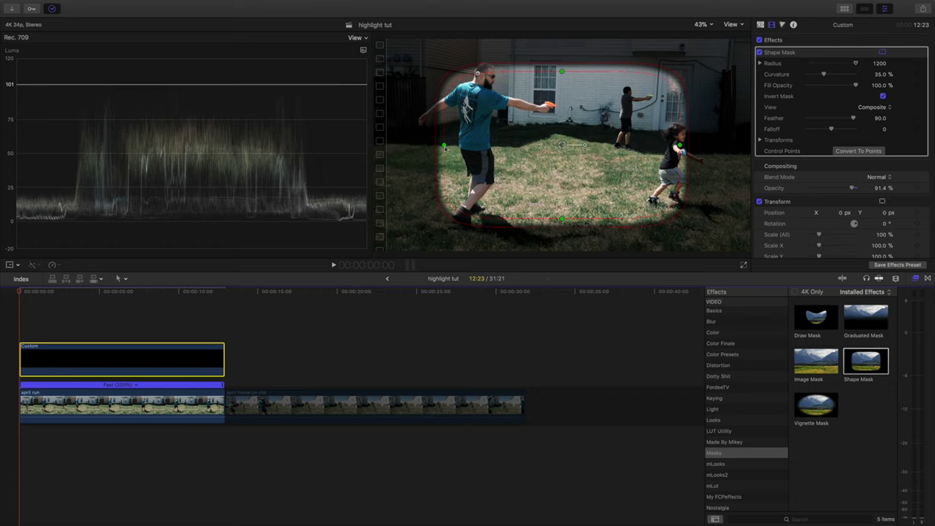
Fit the mask as an oval around the boy by the white wall, with curvature 100%, feather 40 and falloff 50.
left_click_drag(445, 147, 619, 129)
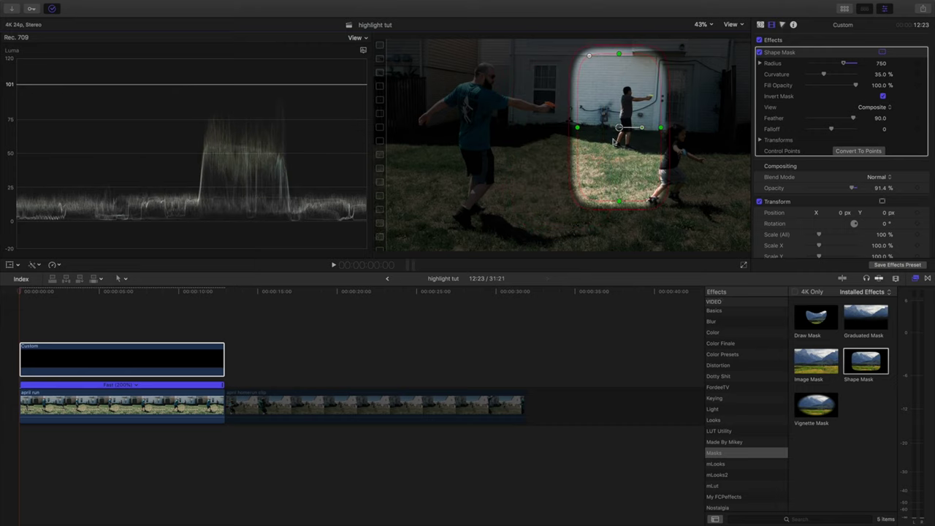
left_click_drag(620, 208, 621, 188)
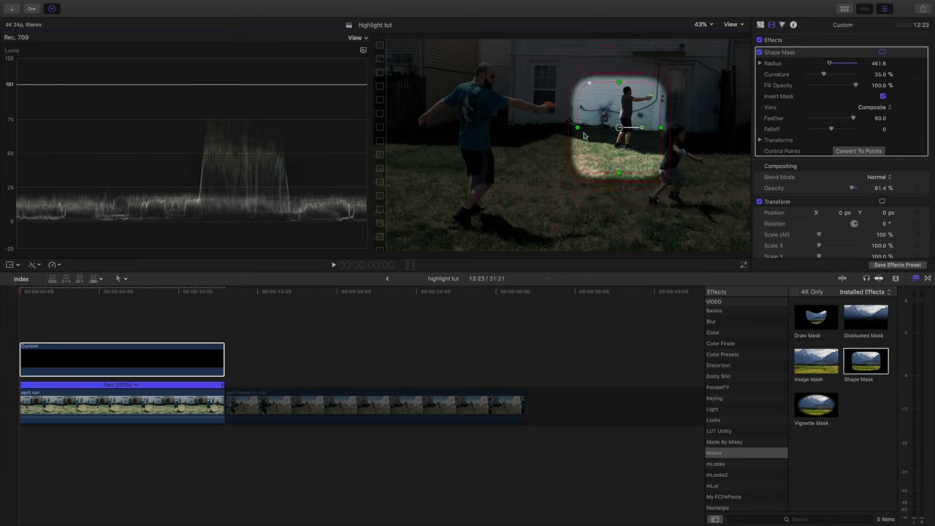
left_click_drag(579, 130, 604, 113)
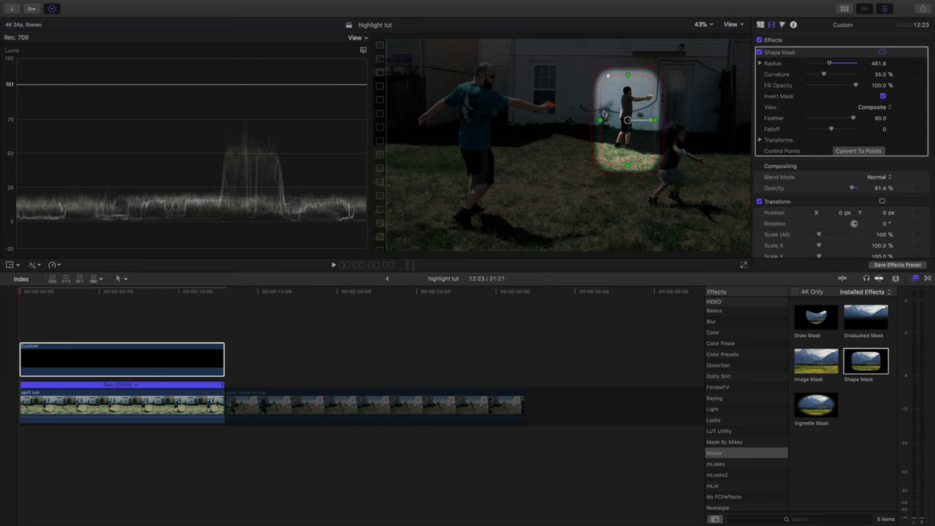
left_click_drag(608, 77, 621, 79)
left_click_drag(627, 165, 627, 158)
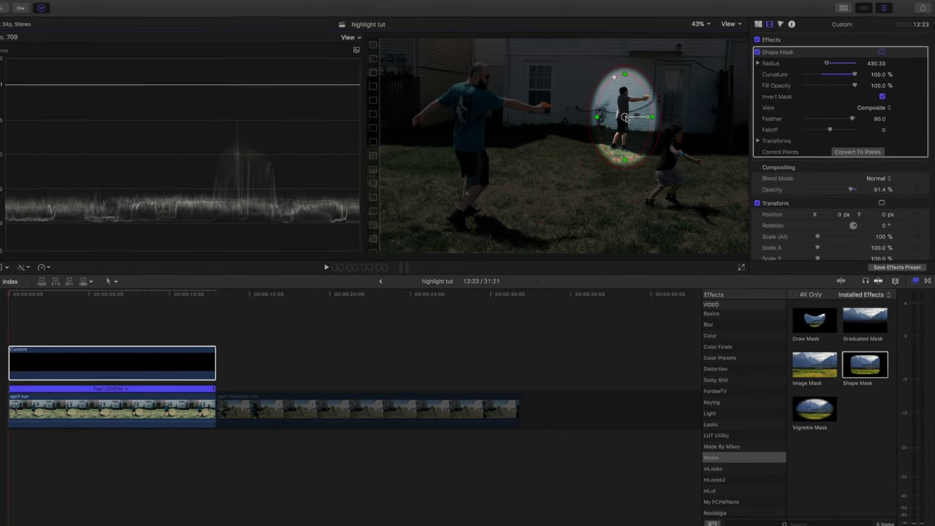
left_click_drag(852, 119, 796, 174)
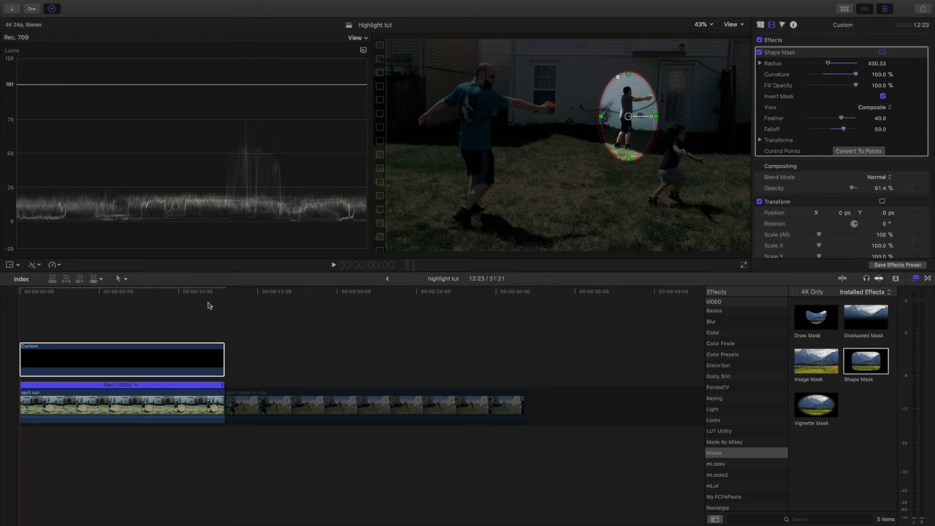
Show the Custom solid's video animation and expand its Compositing: Opacity lane.
left_click(52, 361)
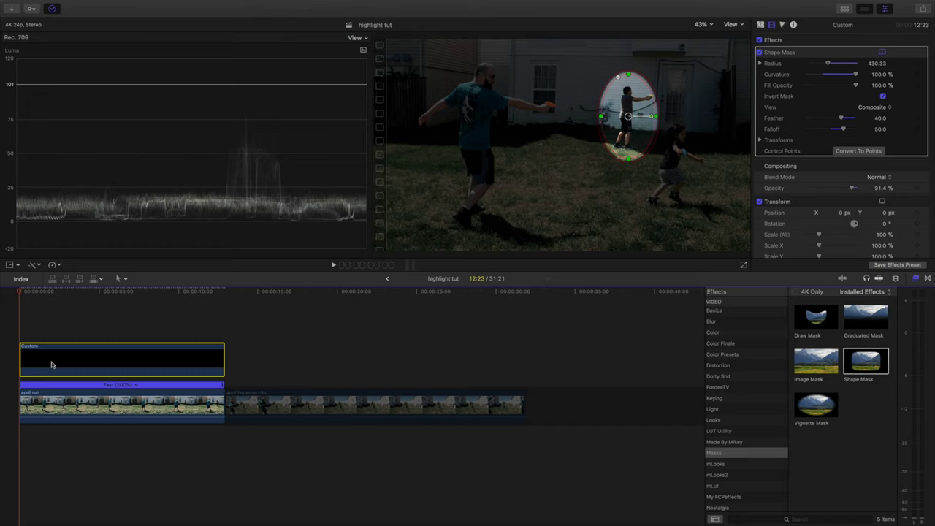
key("ctrl+v")
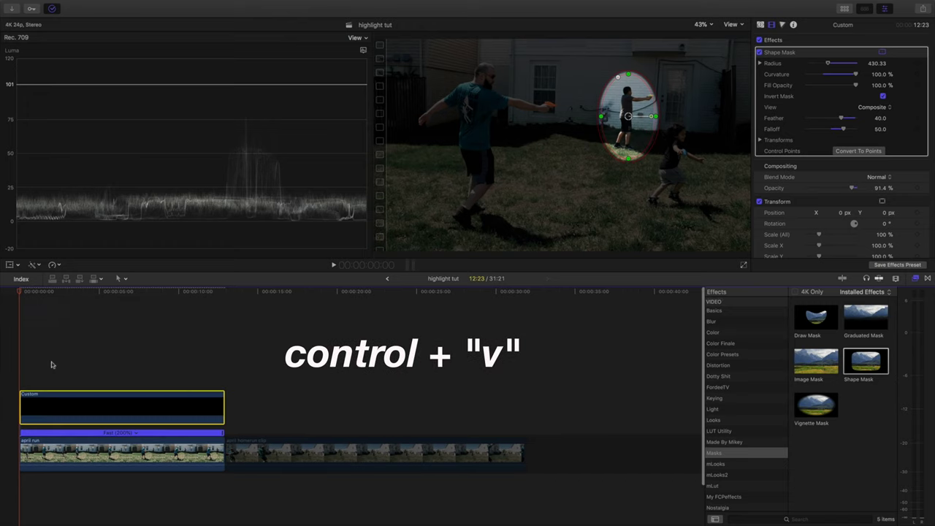
key("ctrl+v")
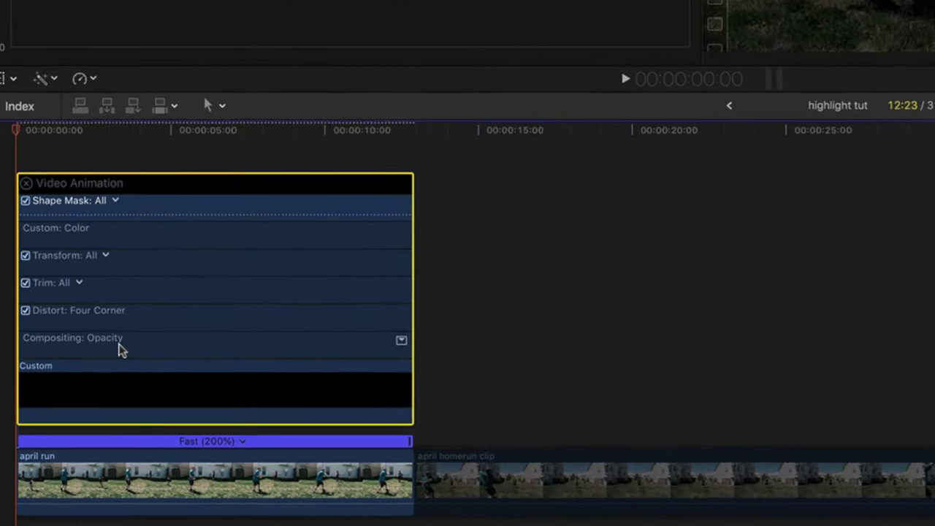
double_click(107, 365)
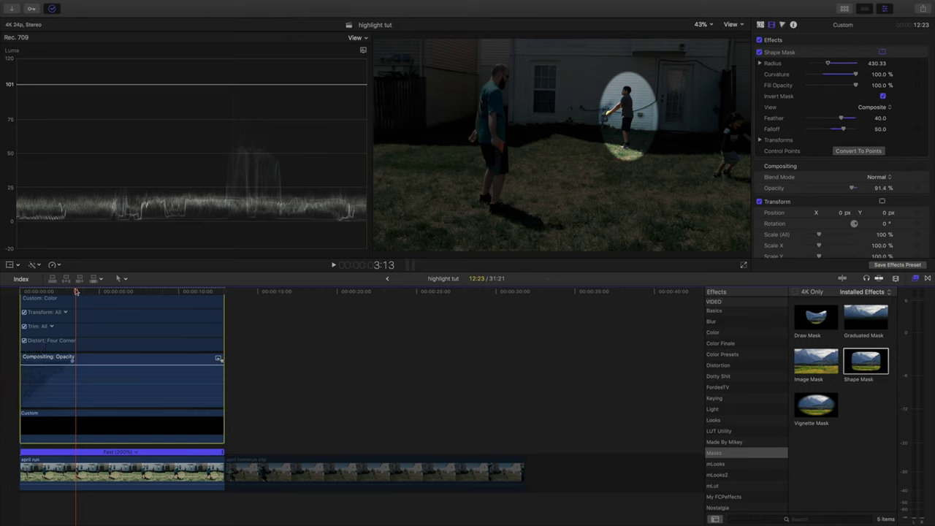
Add an opacity fade-out starting at 6:23 on the Custom solid and play the result from the start.
left_click(221, 358)
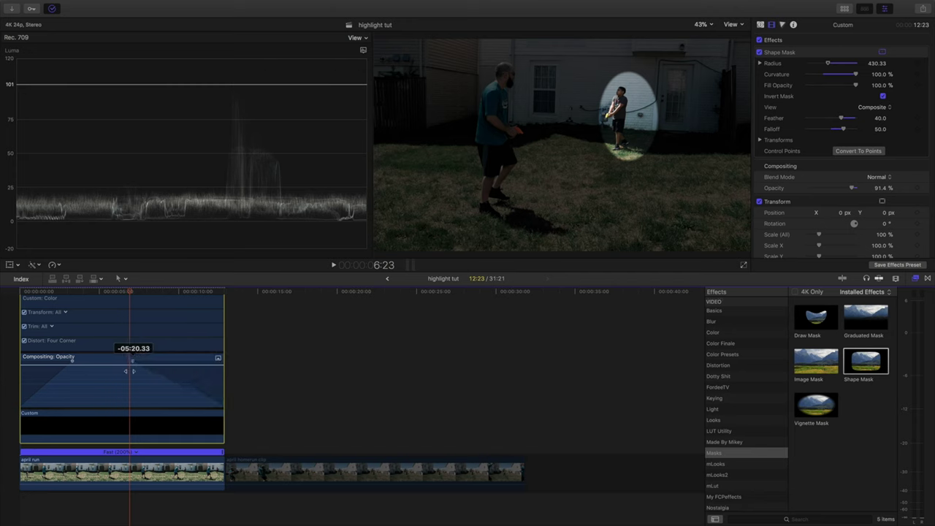
left_click_drag(132, 361, 130, 361)
left_click_drag(129, 294, 12, 292)
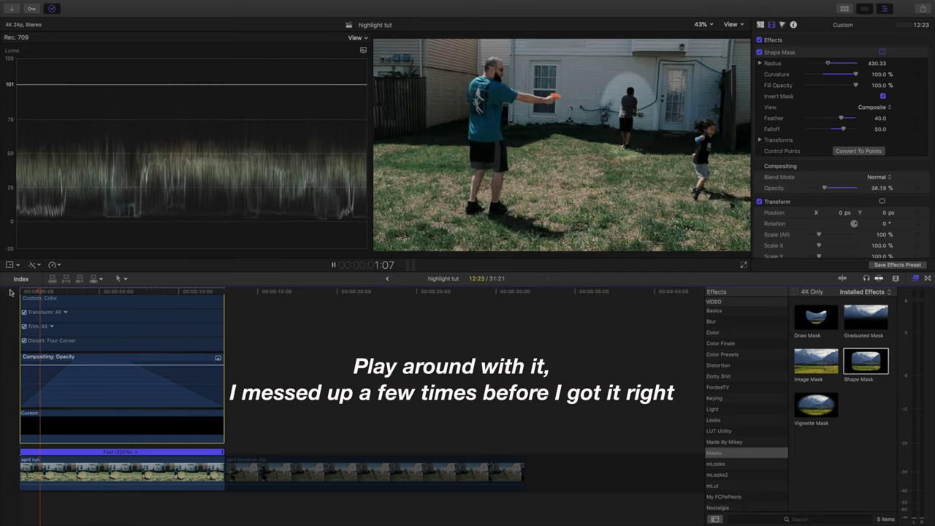
key("space")
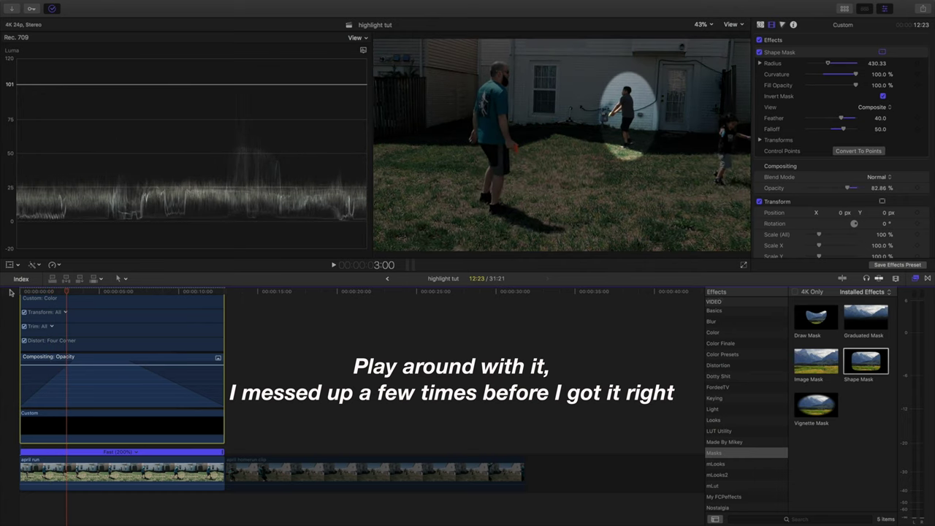
Shorten the Custom solid's opacity fade-in to about 2 seconds and play it back.
left_click_drag(72, 362, 52, 361)
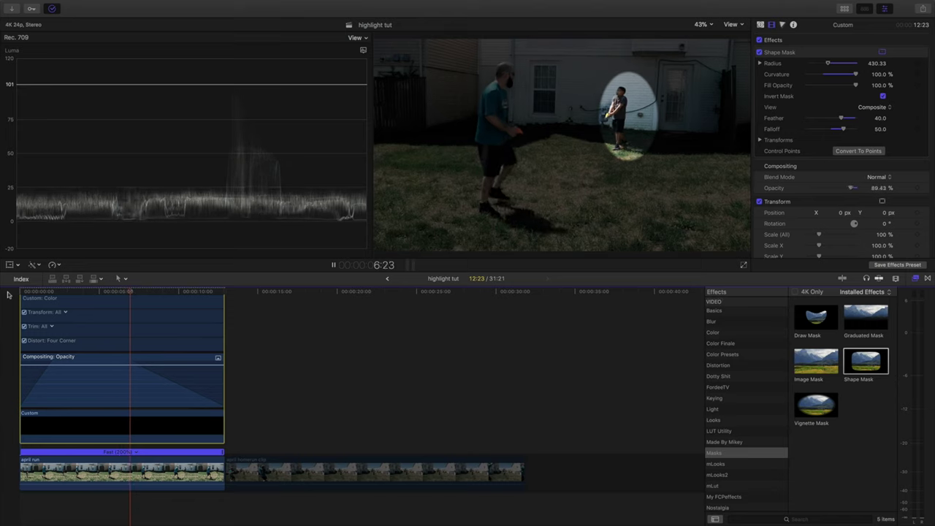
key("space")
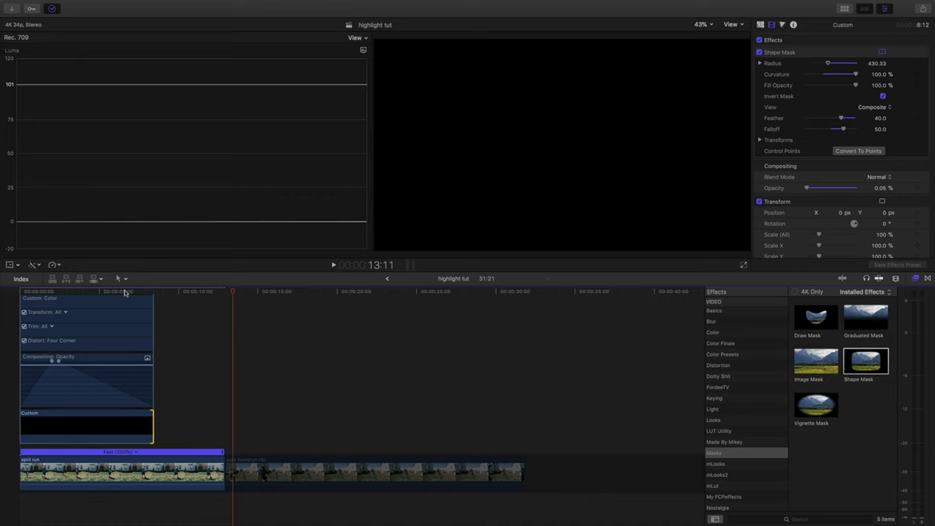
Play into the april homerun clip up to 21:00 and place another Custom solid above it, starting at about 20 seconds.
key("space")
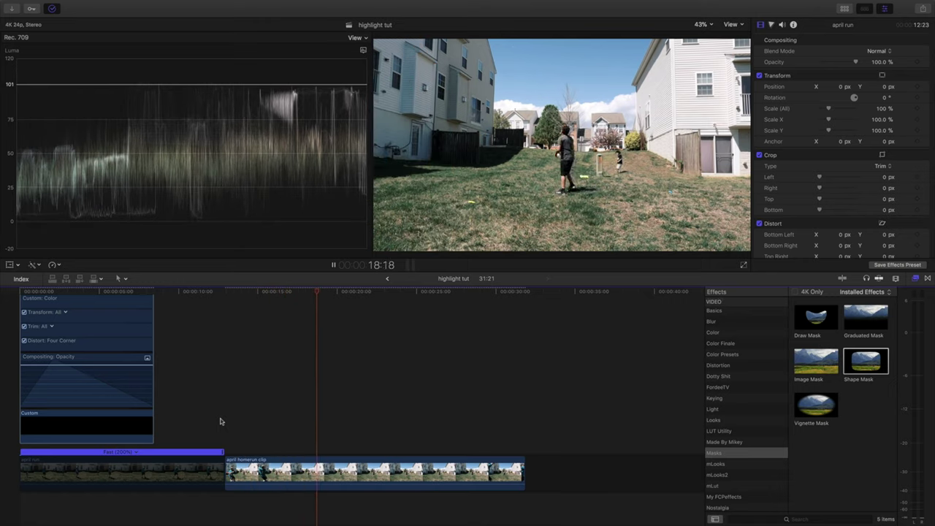
key("space")
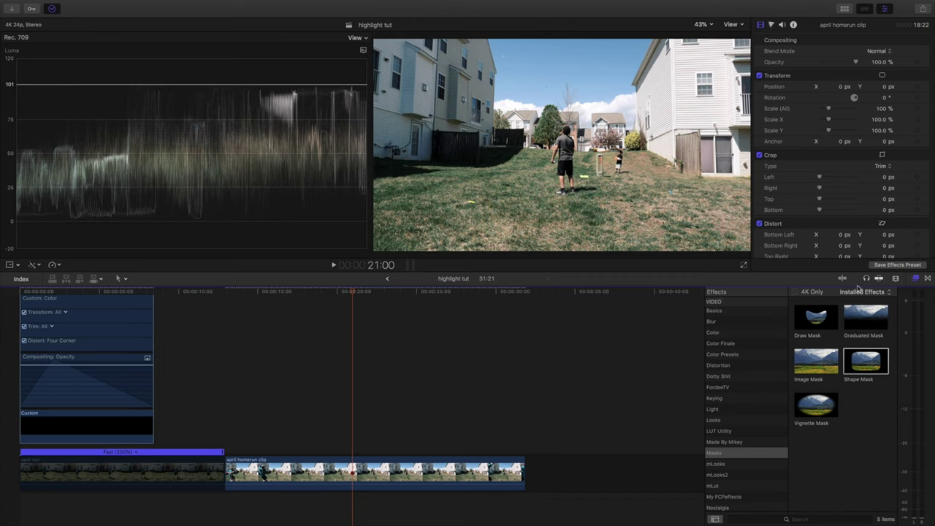
left_click(844, 9)
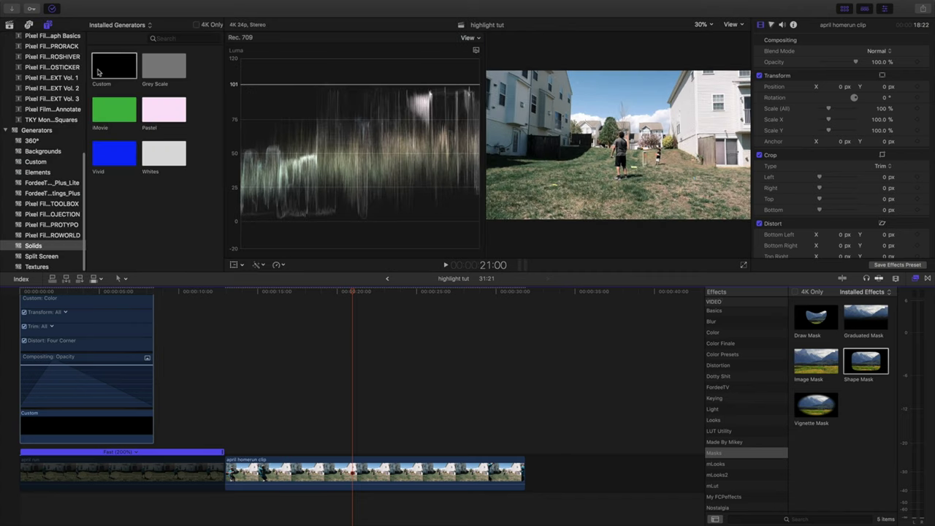
left_click_drag(98, 71, 333, 390)
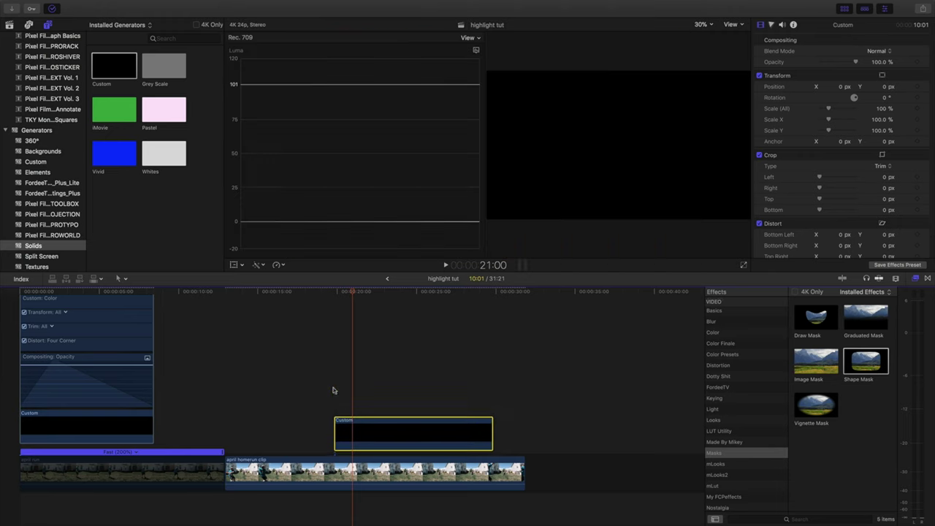
Check where the ball appears in the april homerun clip, start the Custom solid at about 19:20 and extend it to the clip's end.
left_click(333, 390)
key("space")
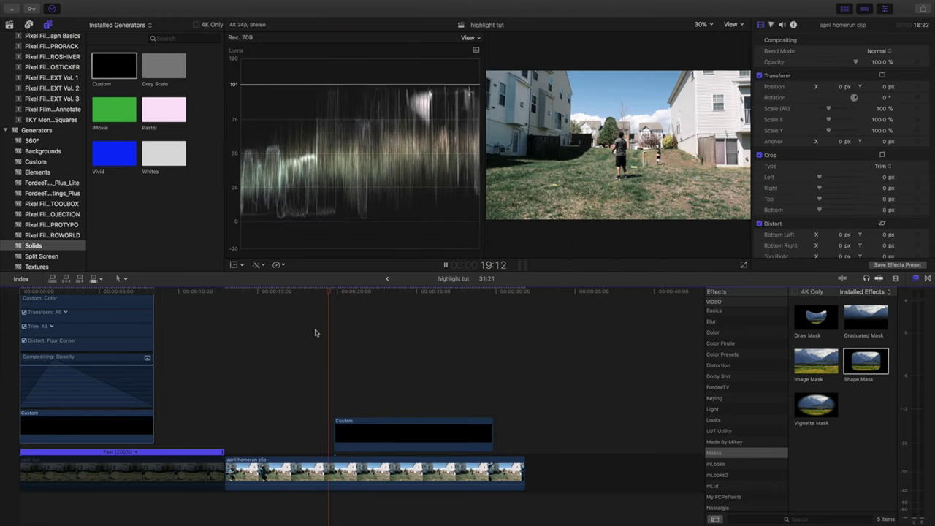
key("space")
left_click_drag(365, 421, 414, 422)
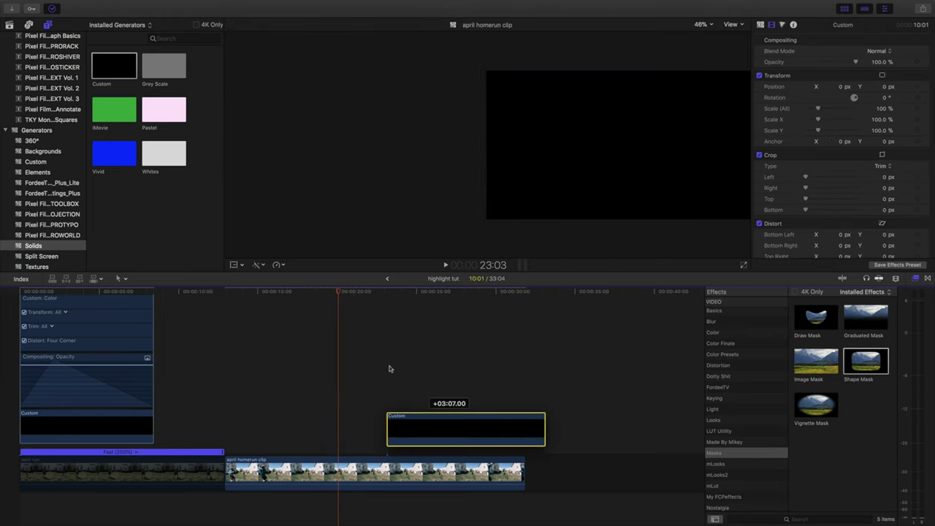
mouse_move(338, 292)
left_mouse_down()
mouse_move(328, 293)
mouse_move(332, 303)
left_mouse_up()
left_click_drag(431, 415, 376, 424)
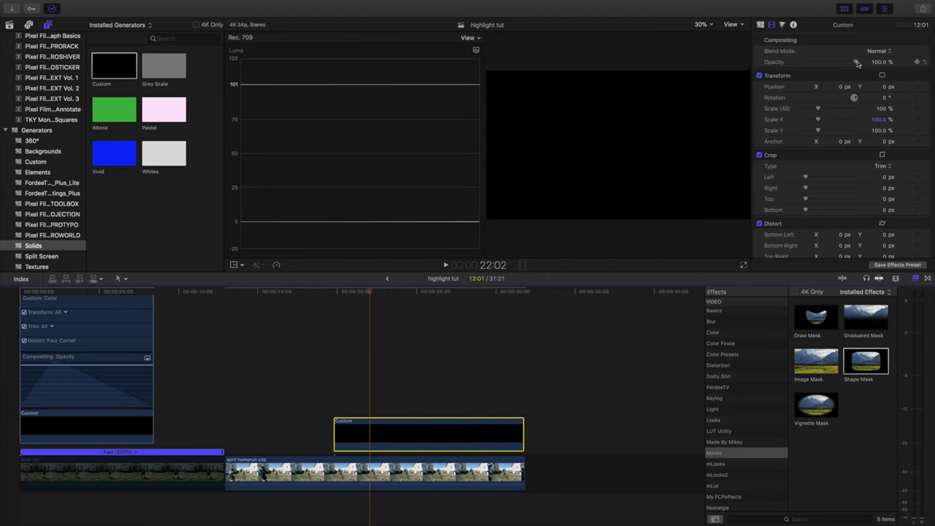
Lower the Custom solid's opacity to 90.96% and apply an inverted Shape Mask to it.
left_click_drag(856, 64, 852, 64)
key("ctrl+super+1")
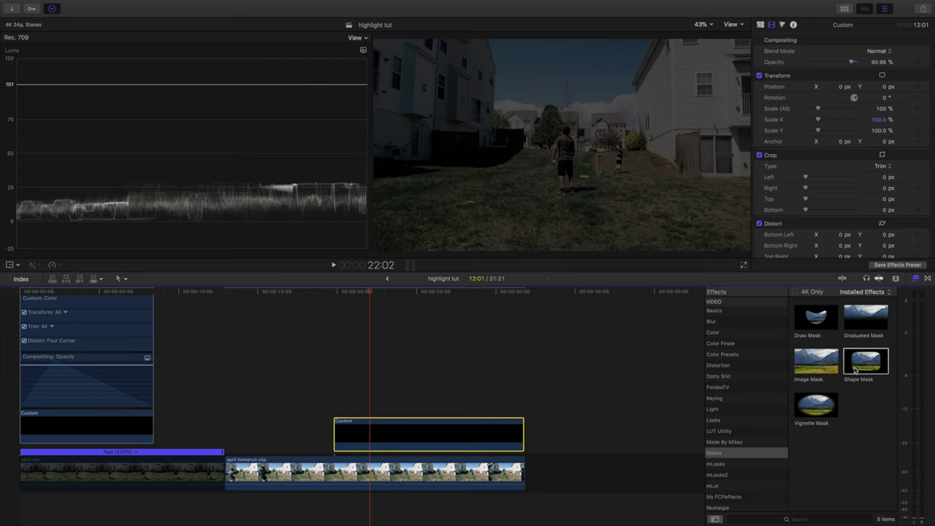
left_click_drag(855, 369, 373, 433)
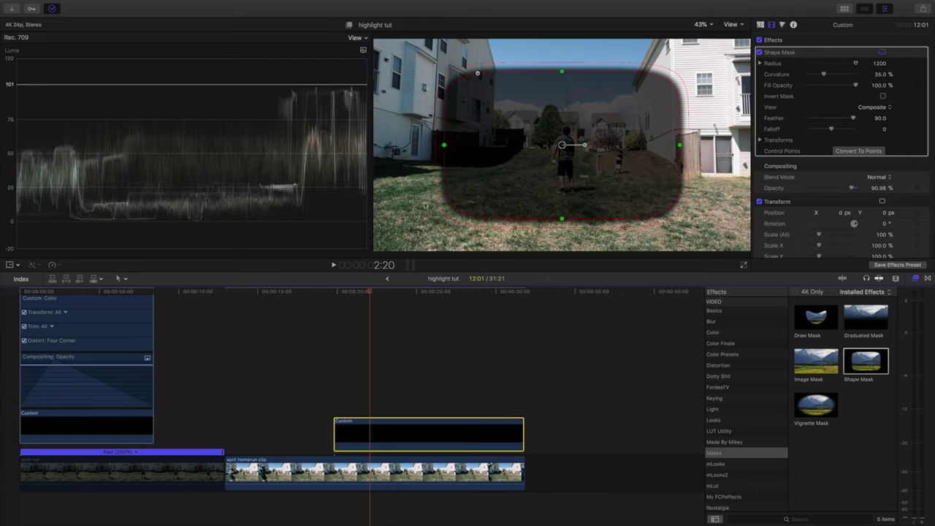
left_click(884, 97)
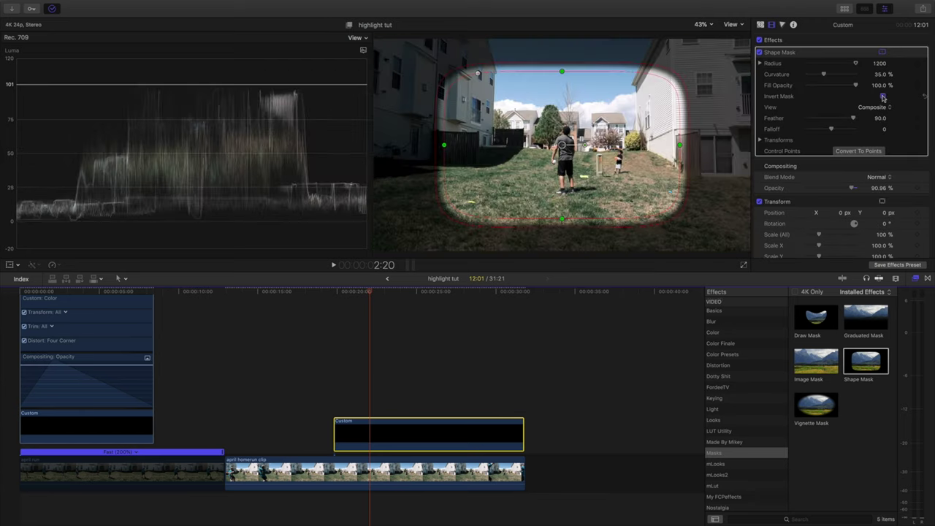
Shrink the mask to a circle with 100% curvature and a radius of 128.84, and place it over the ball in the sky.
left_click_drag(444, 146, 500, 145)
left_click_drag(564, 73, 562, 111)
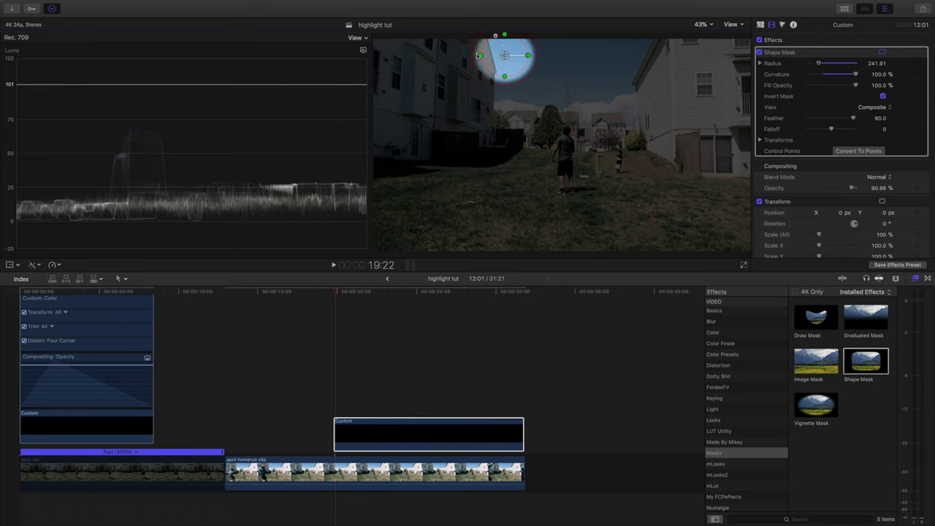
left_click_drag(482, 55, 492, 56)
left_click_drag(505, 56, 504, 50)
left_click_drag(336, 300, 375, 301)
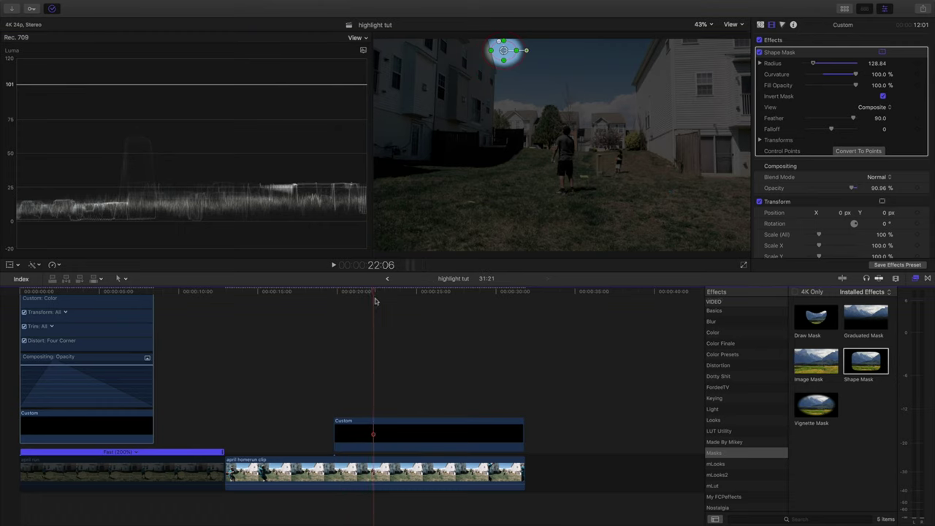
Show the second Custom solid's video animation, expand its Compositing: Opacity lane and add a short fade-in and fade-out.
left_click(358, 434)
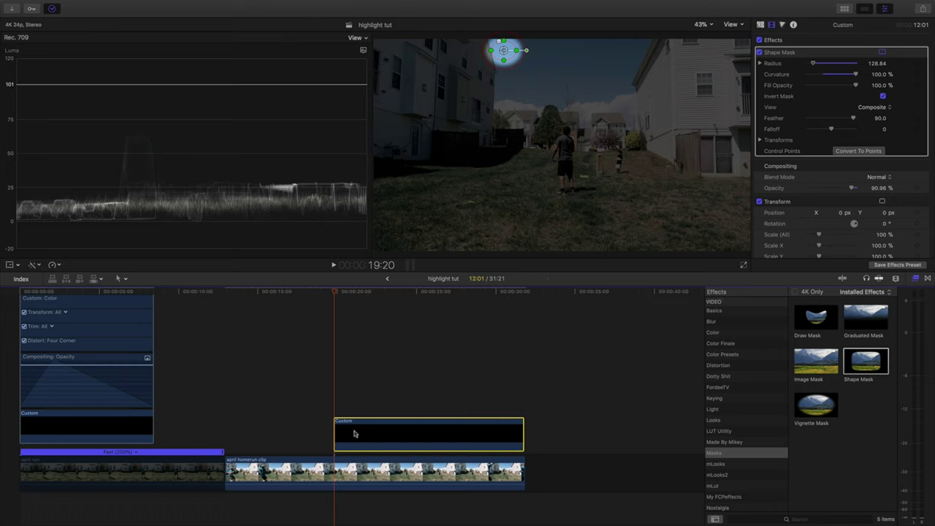
key("ctrl+v")
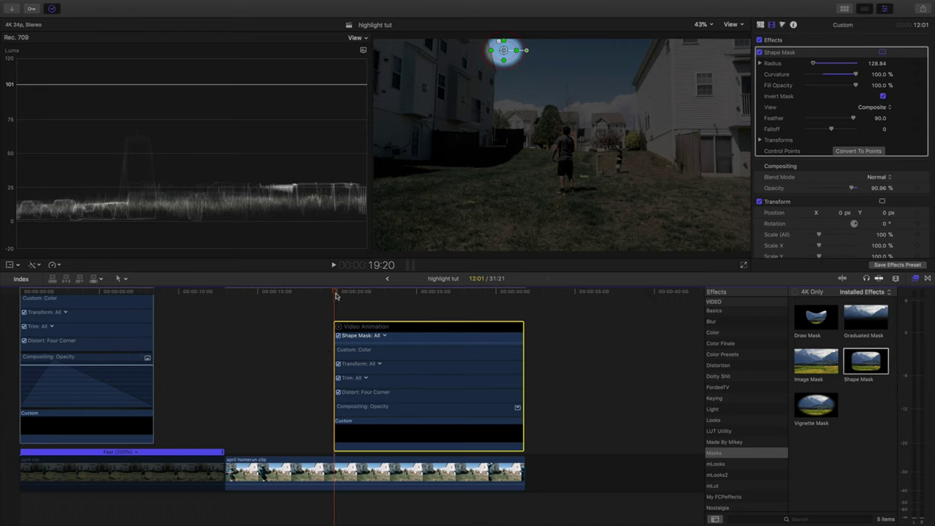
left_click(375, 411)
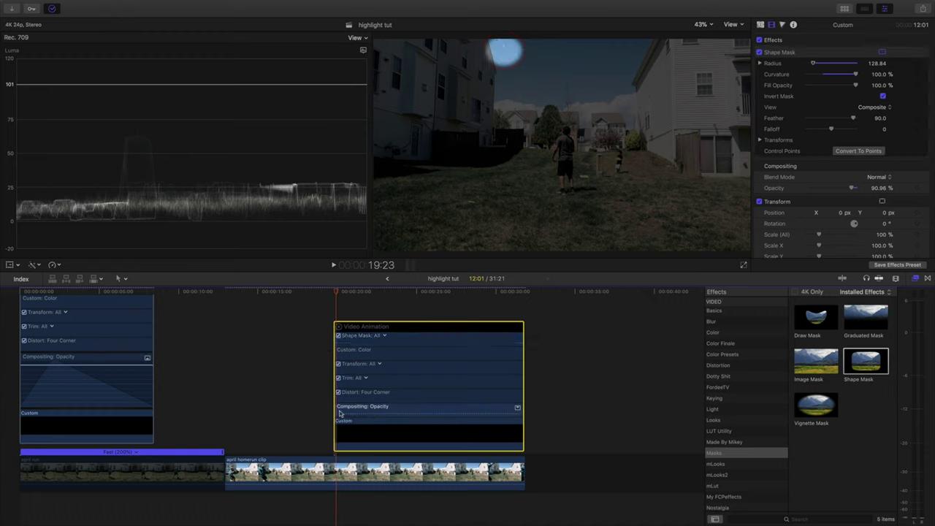
double_click(361, 411)
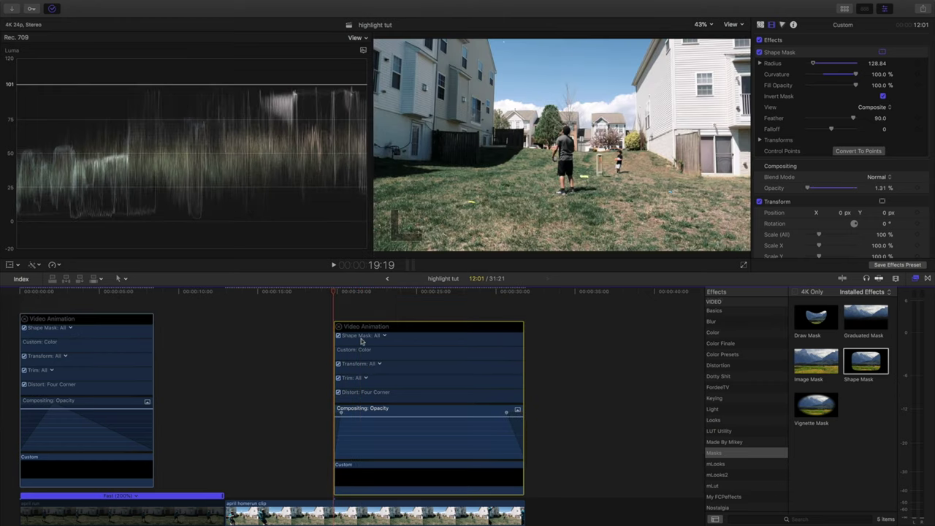
Add a keyframe to the Custom solid's Shape Mask animation at 19:23.
left_click(361, 340)
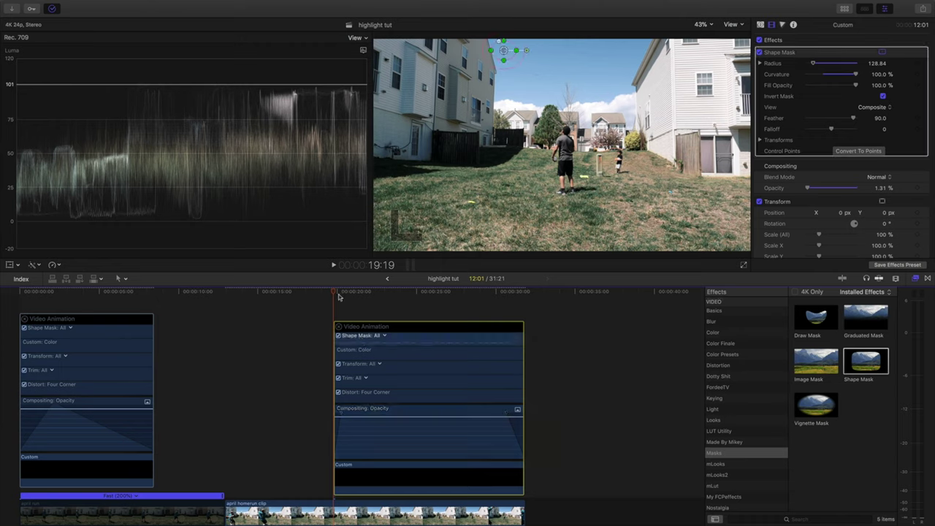
left_click_drag(335, 295, 337, 298)
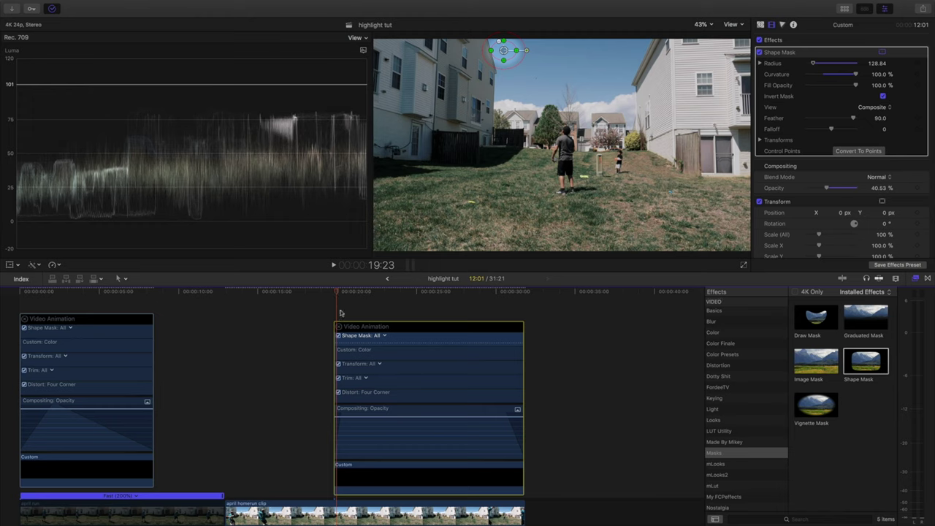
key("super+equal")
key("super+equal")
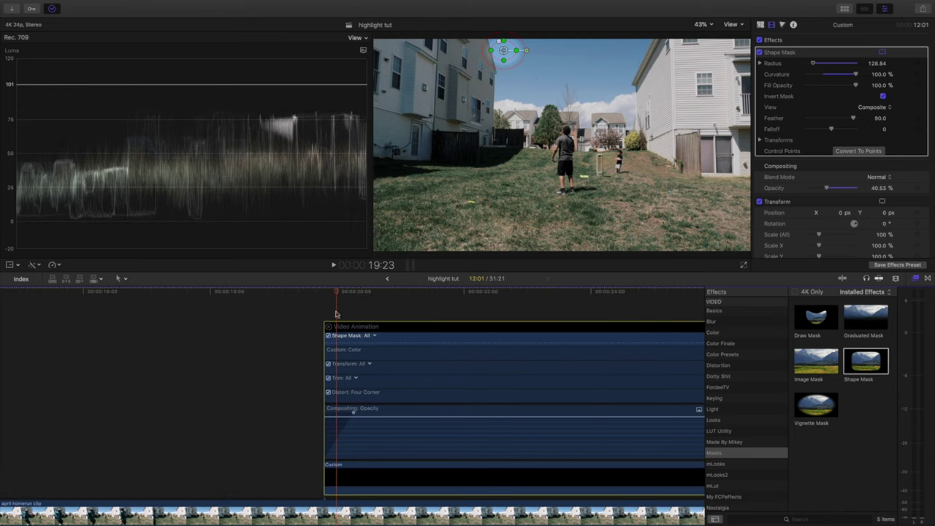
left_click(187, 5)
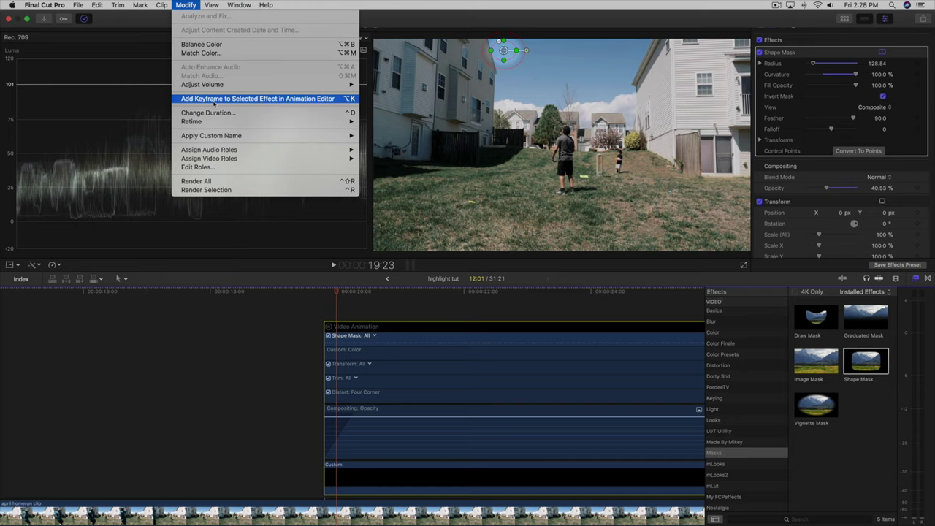
left_click(213, 102)
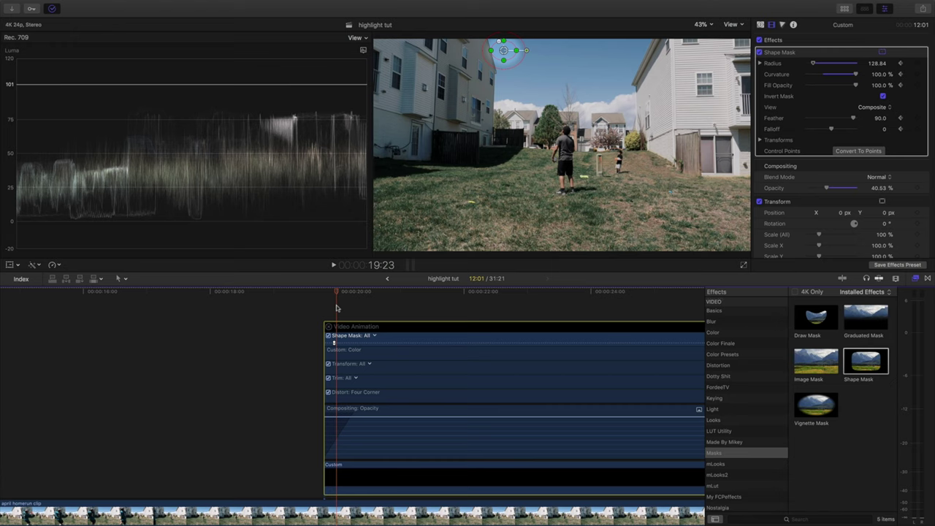
Advance through the clip a few frames at a time, repositioning the mask over the ball to keyframe its path down to the ground.
key("Right")
key("Right")
key("Right")
key("Right")
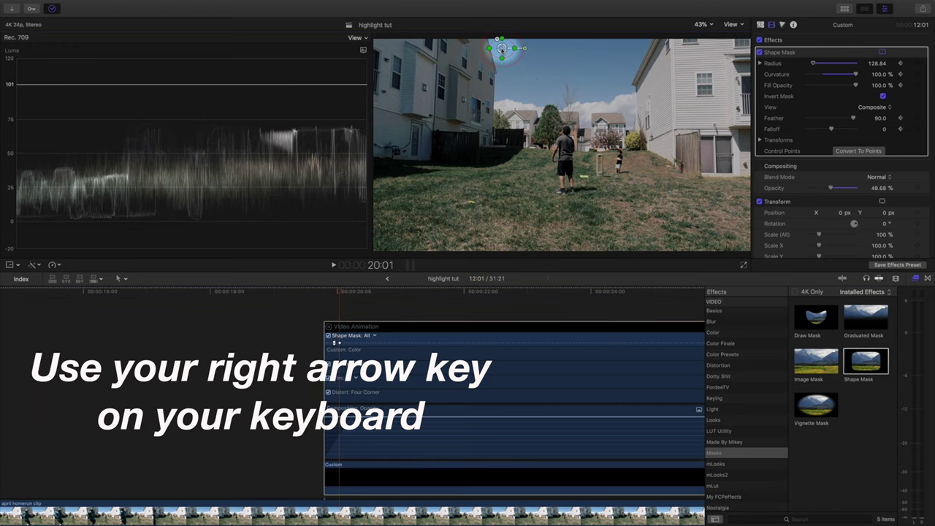
key("Right")
key("Right")
key("Right")
key("Right")
key("Right")
key("Right")
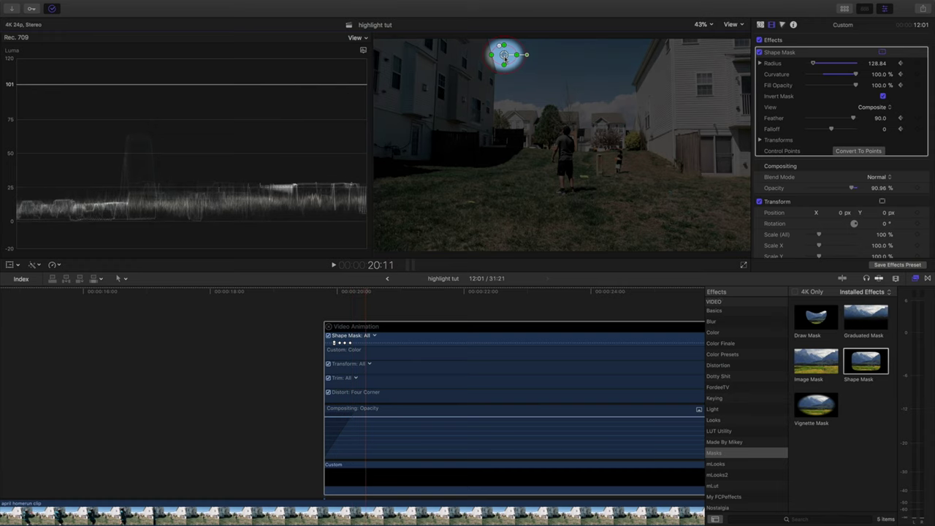
key("Right")
key("Right")
key("Right")
key("Right")
key("Right")
key("Right")
left_click_drag(505, 58, 503, 125)
key("Right")
key("Right")
key("Right")
key("Right")
key("Right")
key("Right")
key("Right")
key("Right")
key("Right")
key("Right")
key("Right")
key("Right")
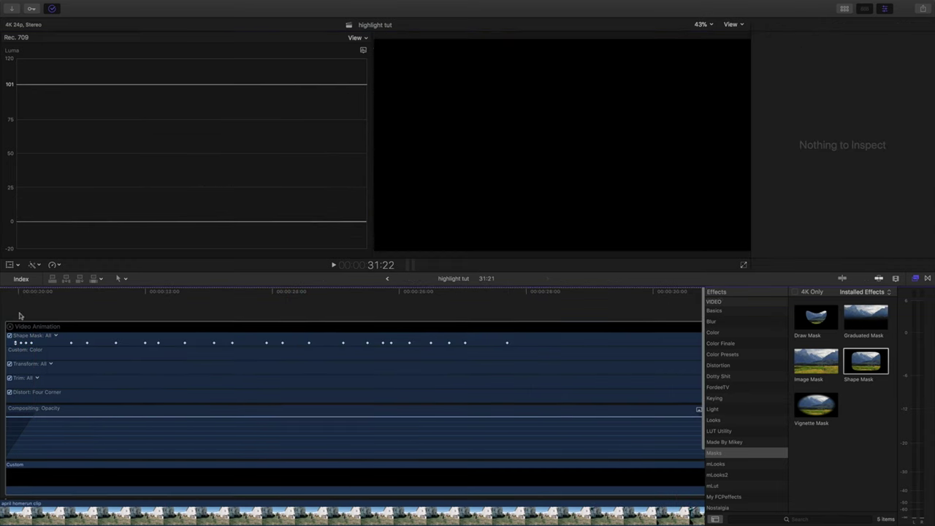
Play back the tracked highlight from about 20:00 to 27:19.
left_click(22, 314)
key("space")
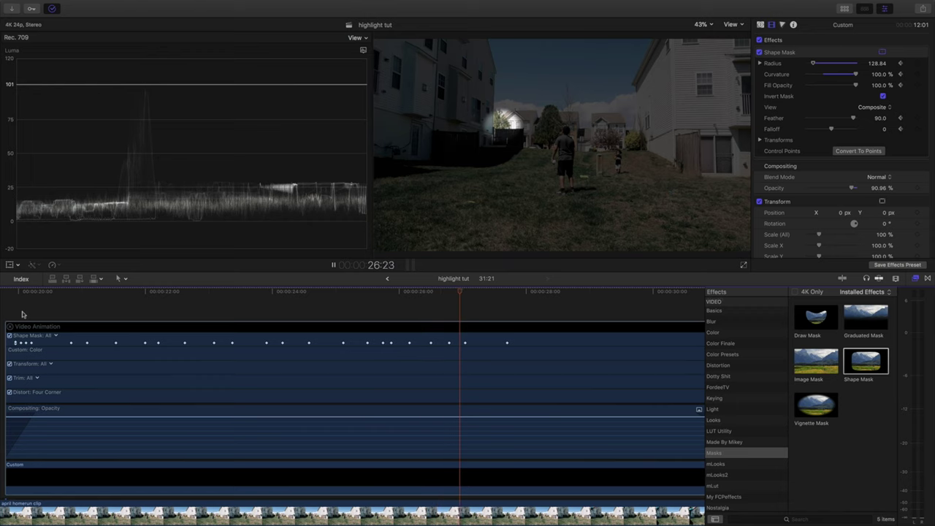
key("space")
Trim the end of the Custom solid to a duration of 8:21 and play back its fade-out.
scroll(397, 356, "right", 5)
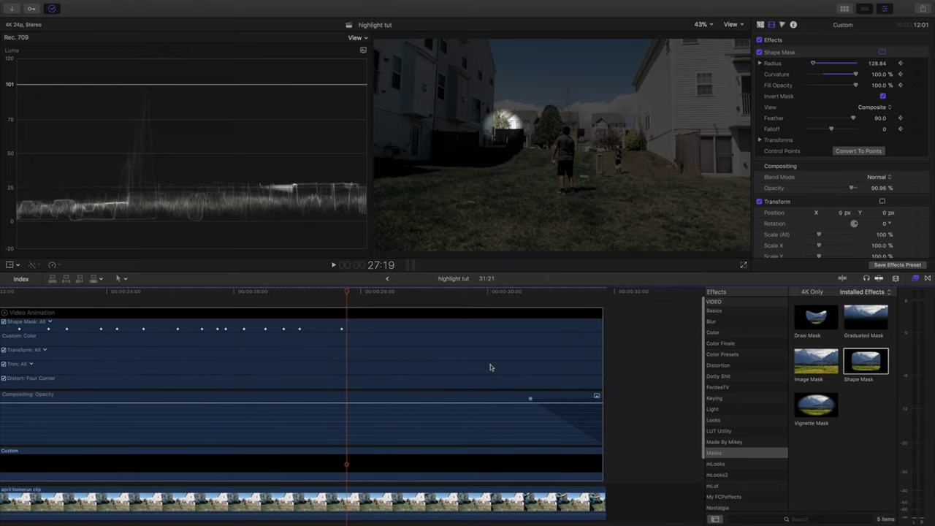
left_click(605, 458)
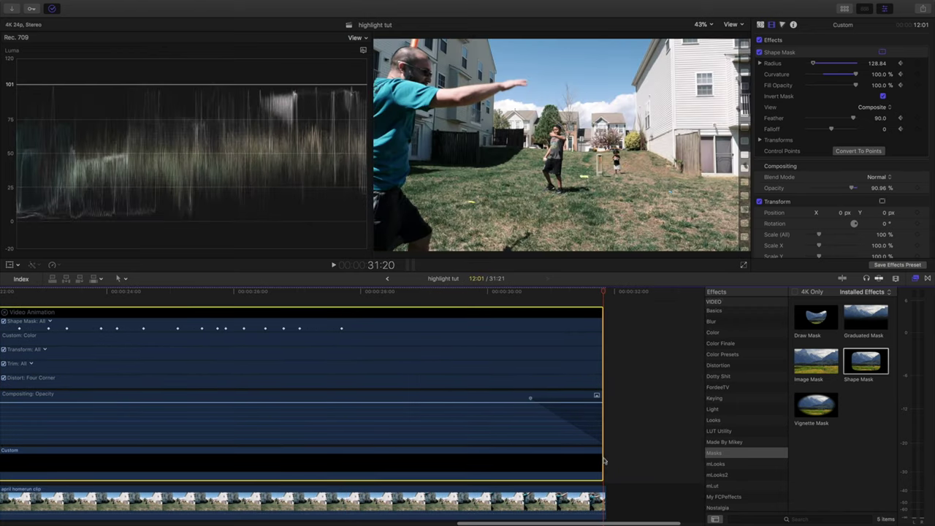
left_click_drag(604, 459, 401, 447)
key("super+7")
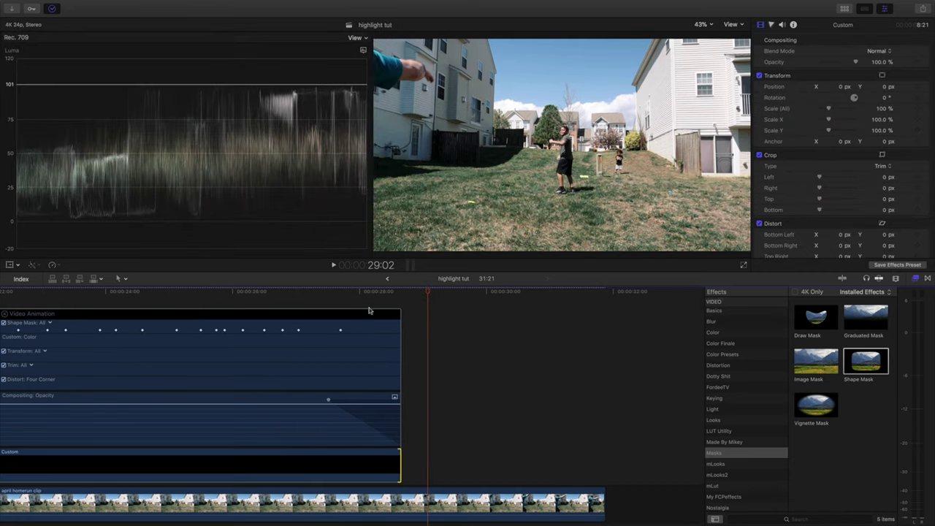
left_click(367, 299)
key("space")
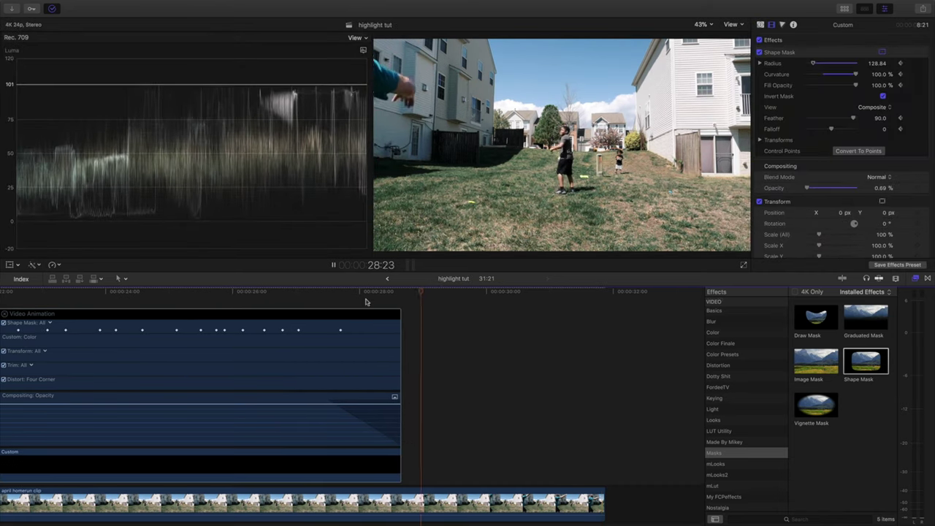
key("space")
Extend the end of the Custom solid to a duration of 9:05 and play the fade-out from about 28:00.
left_click(402, 466)
left_click_drag(401, 464, 422, 465)
left_click(359, 301)
key("space")
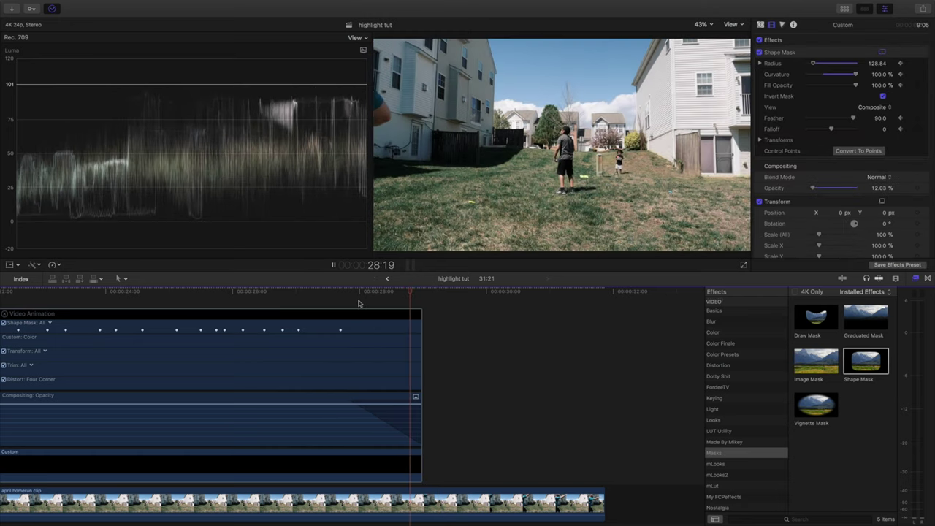